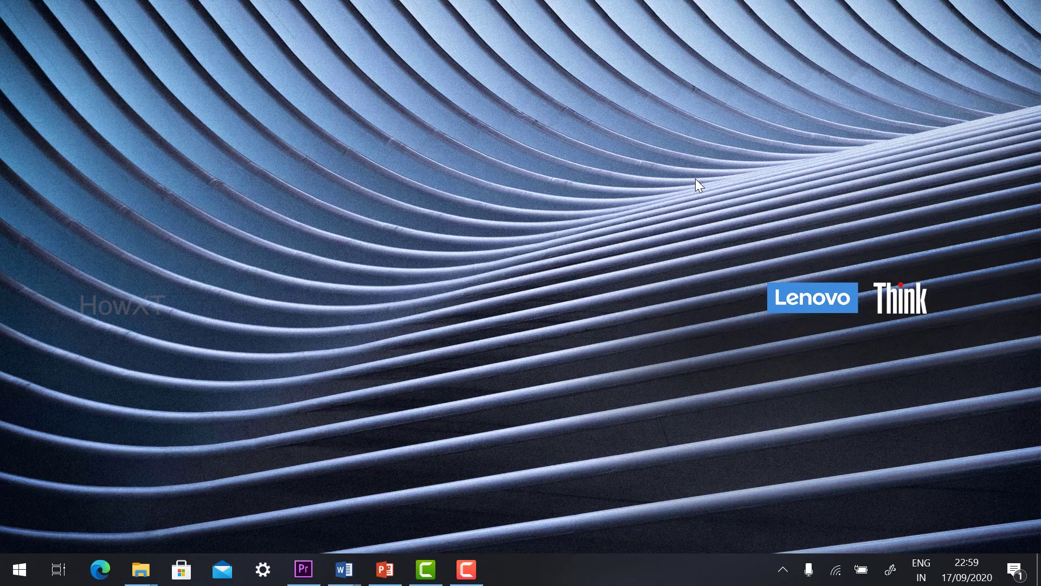
Step: Launch Cisco Webex Meetings by searching 'cis' in the Windows Start menu
key("super")
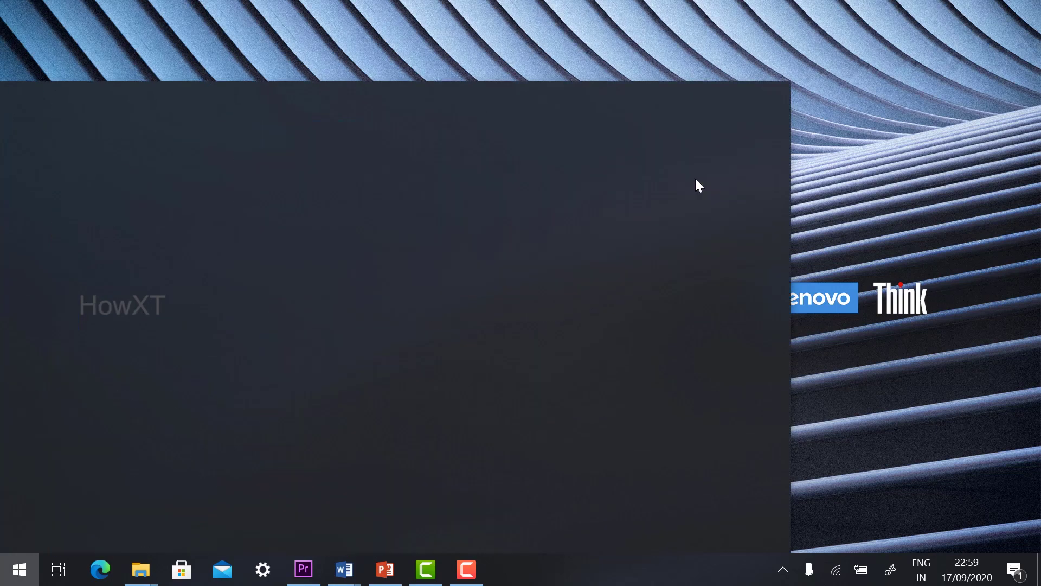
type("cis")
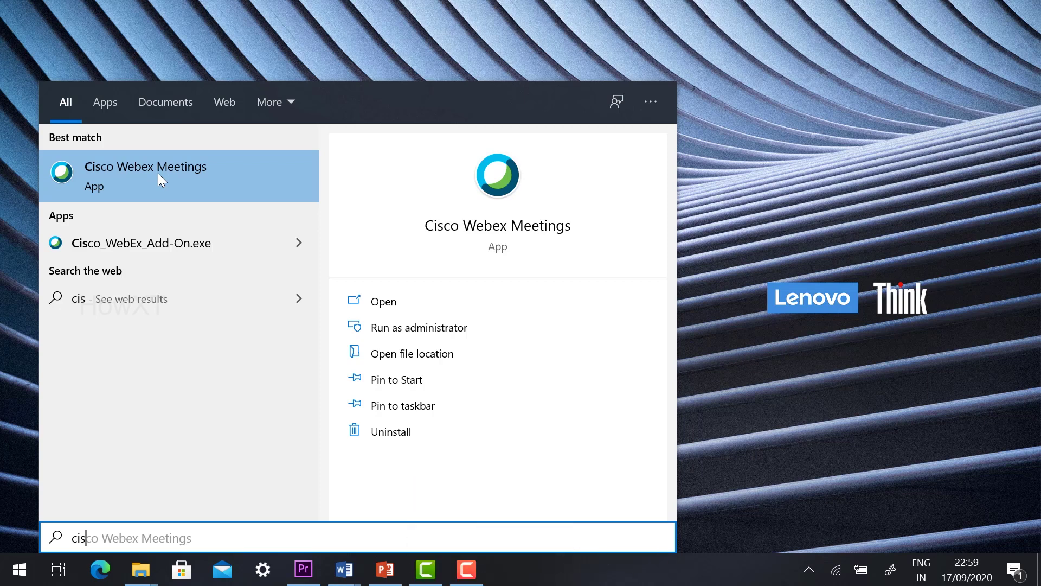
left_click(159, 175)
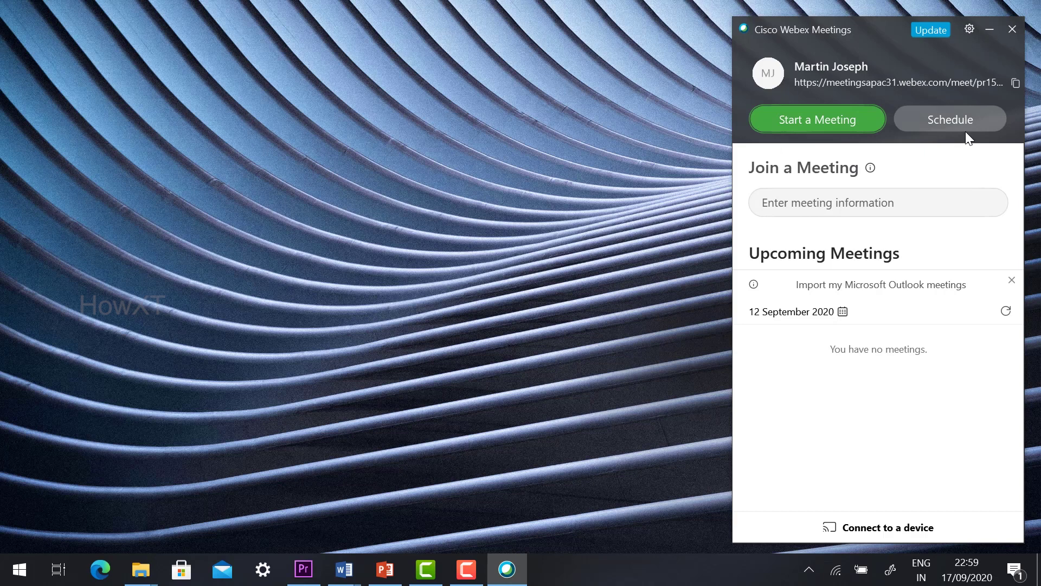
Step: Start a meeting to bring up the Personal Room camera preview
left_click(801, 121)
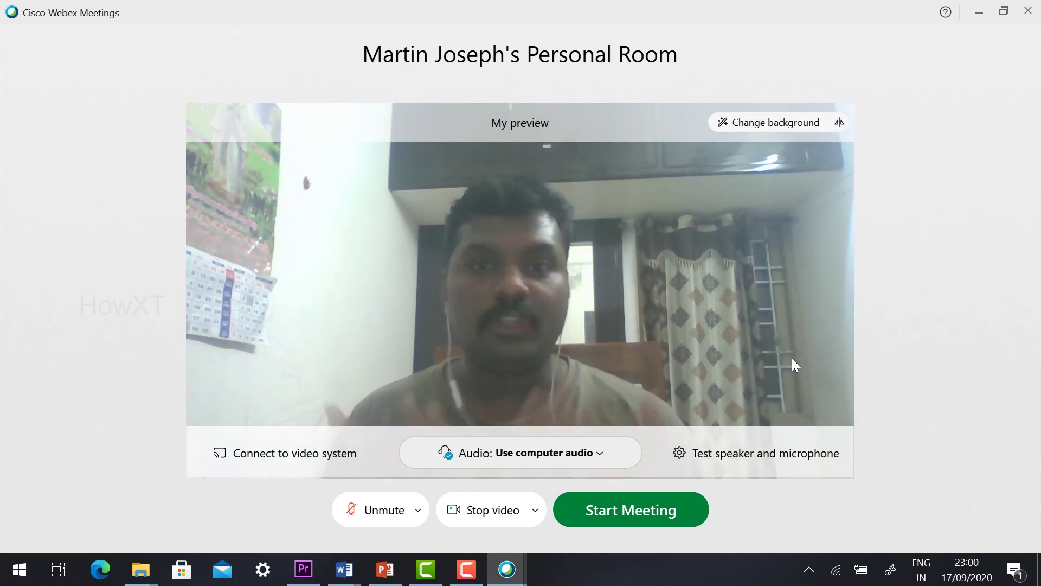
Step: Try Blur and the built-in backgrounds, then apply the pastel stairs-and-arches image
left_click(759, 124)
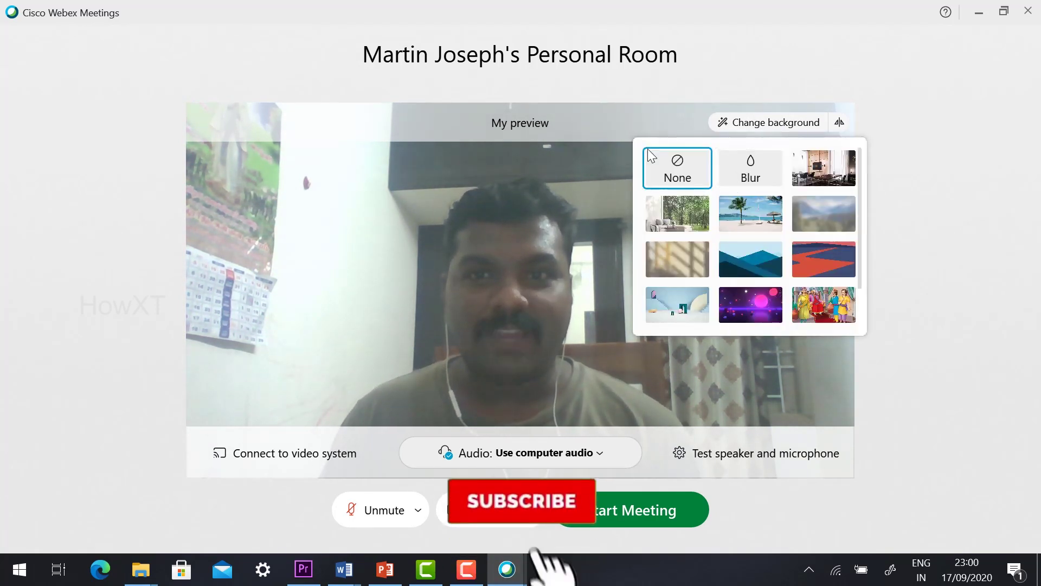
mouse_move(815, 290)
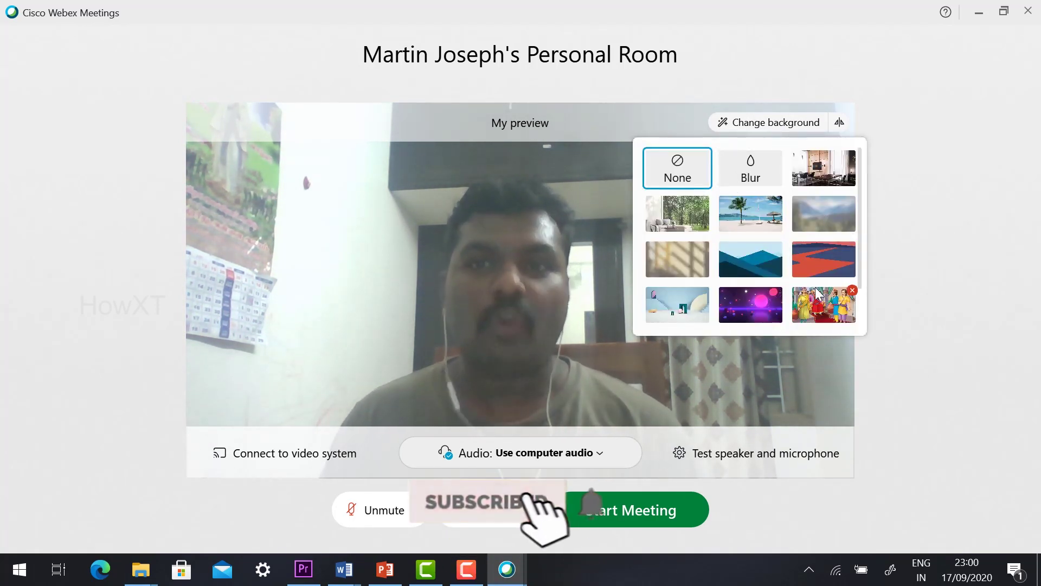
left_click(757, 176)
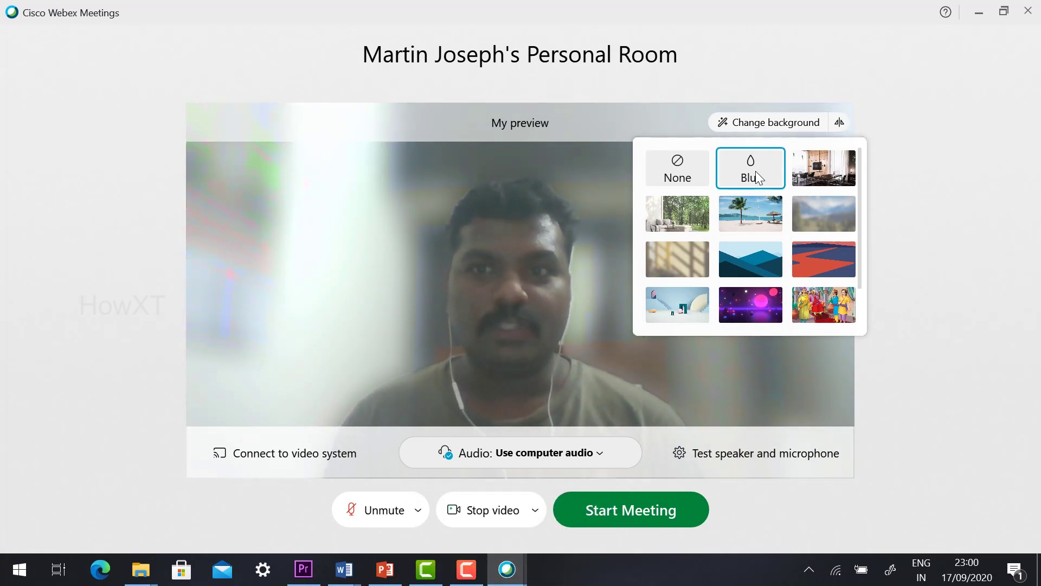
left_click(801, 171)
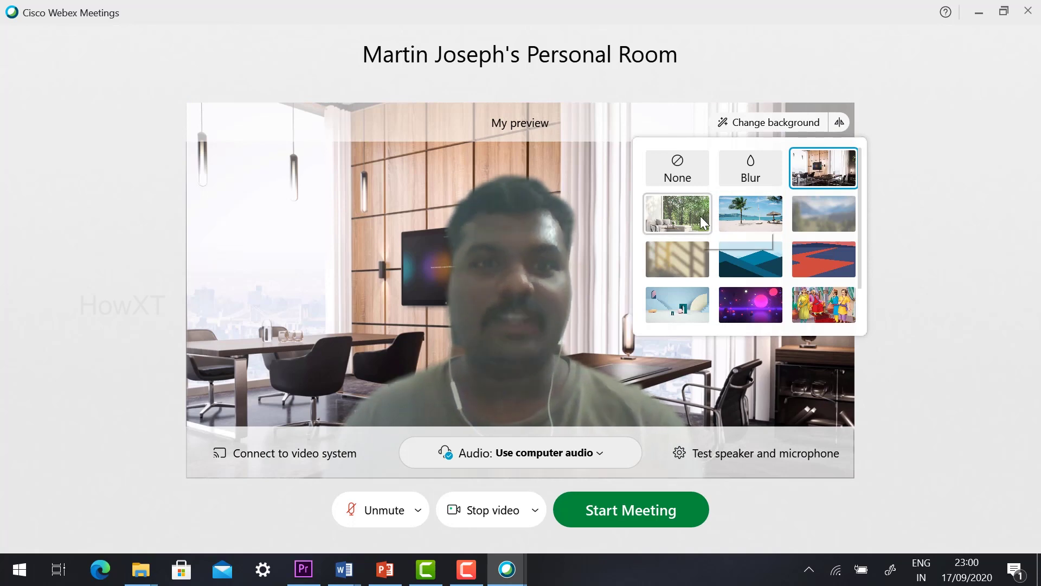
left_click(677, 215)
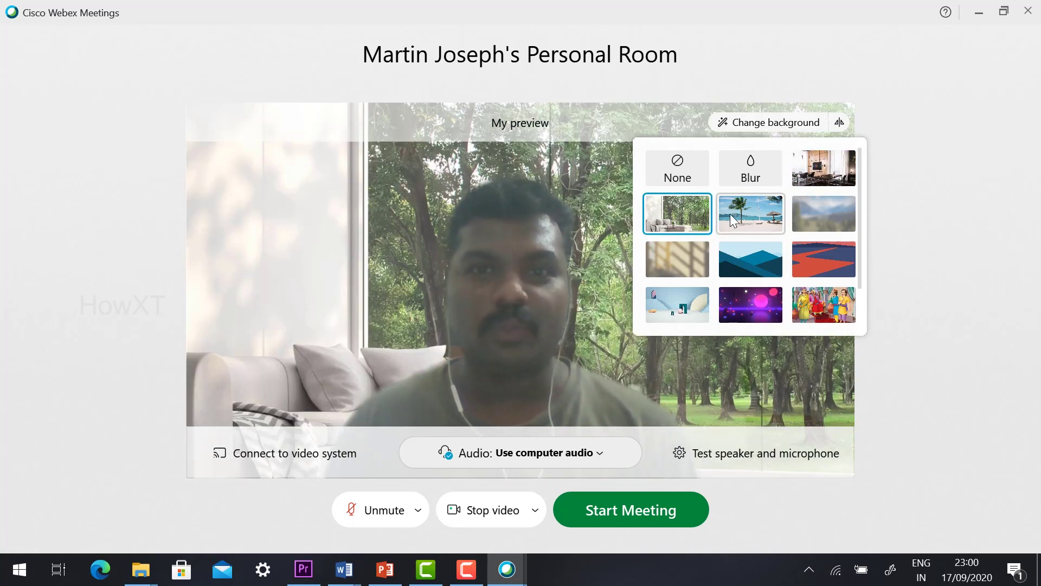
left_click(757, 206)
left_click(811, 213)
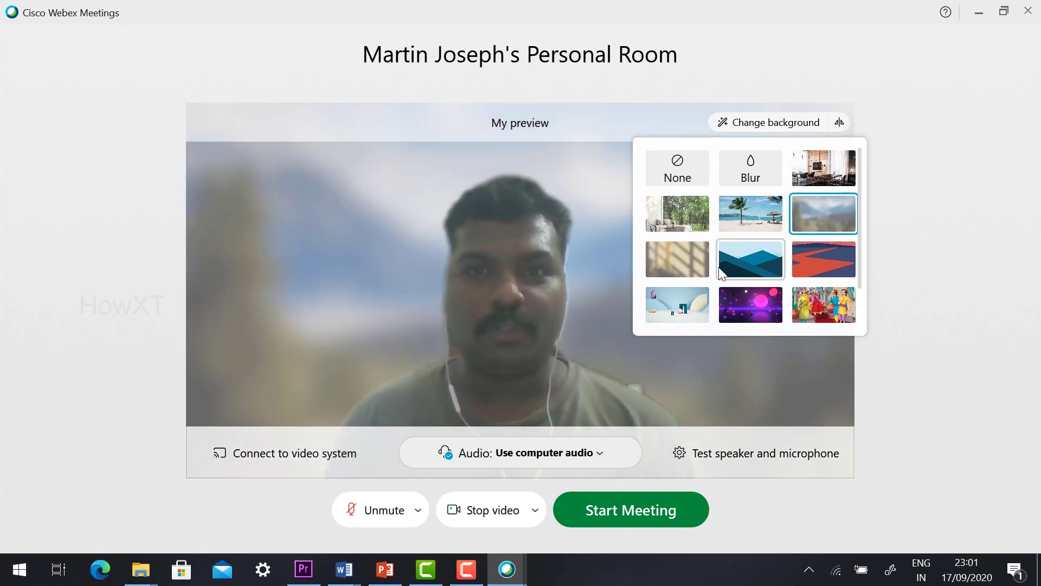
left_click(760, 258)
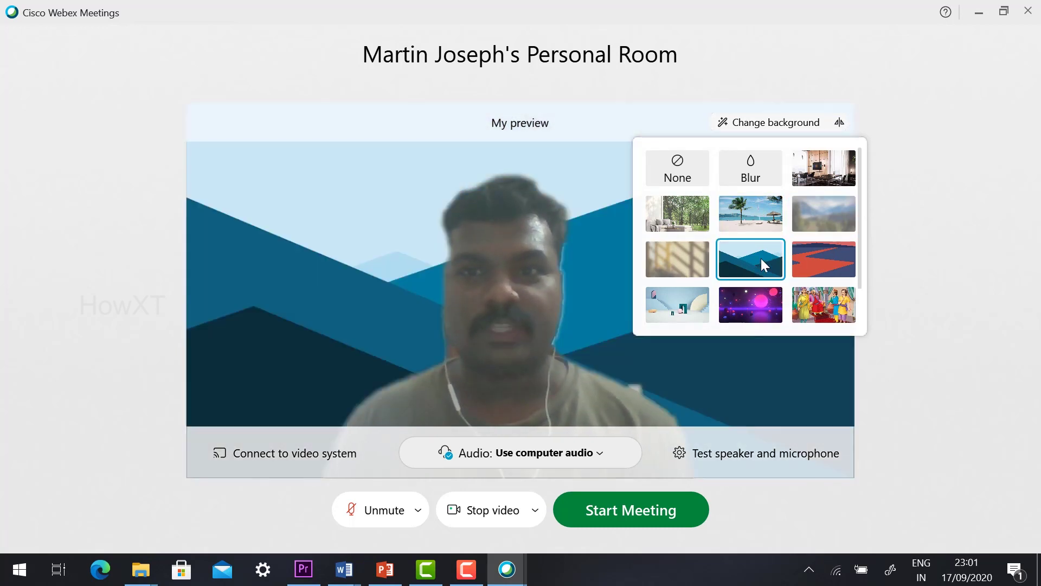
left_click(806, 252)
left_click(709, 302)
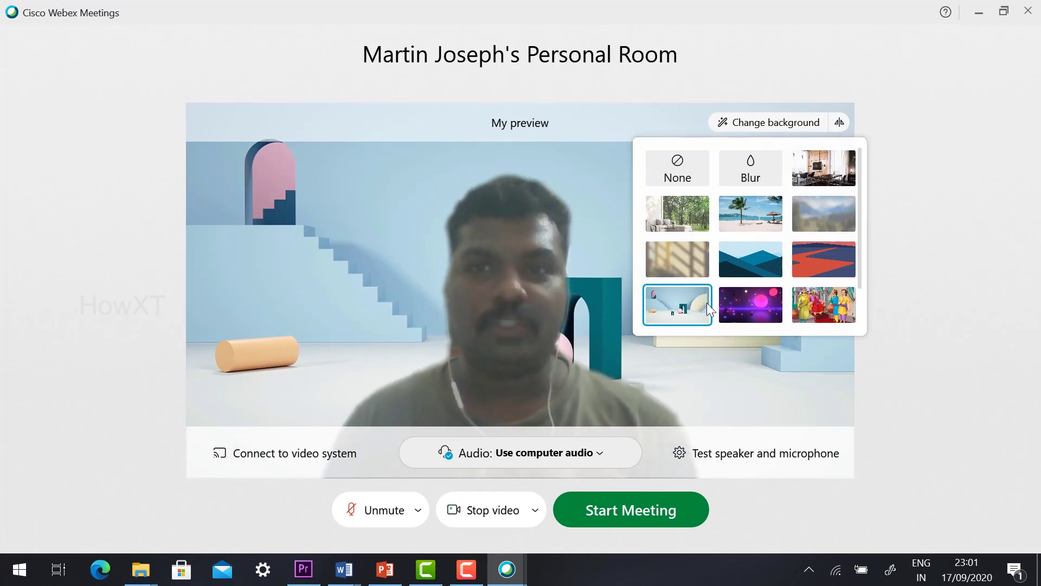
Step: Close the background picker, then reopen it and scroll down the list
left_click(903, 239)
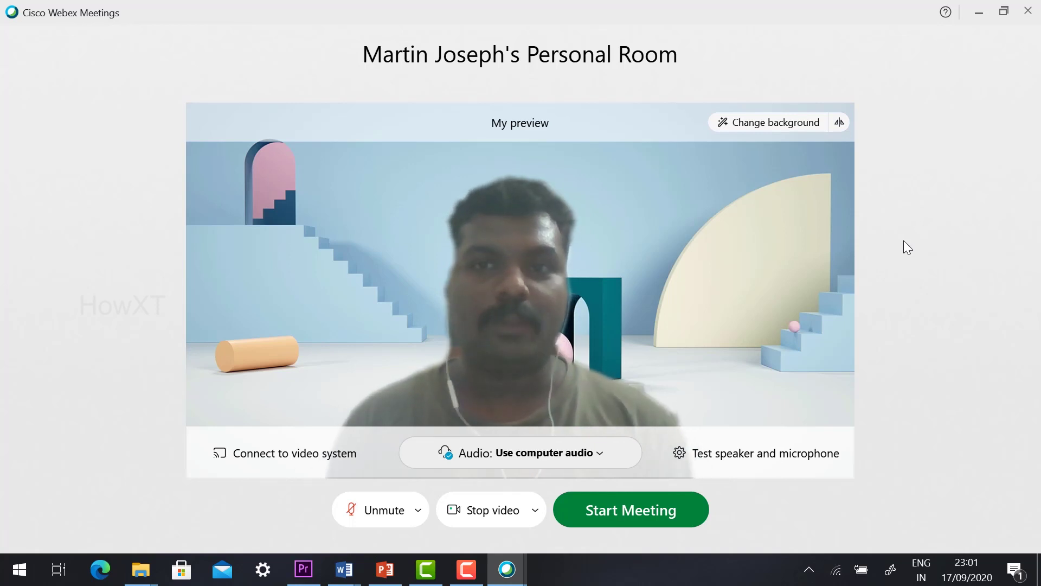
left_click(752, 130)
scroll(796, 240, "down", 2)
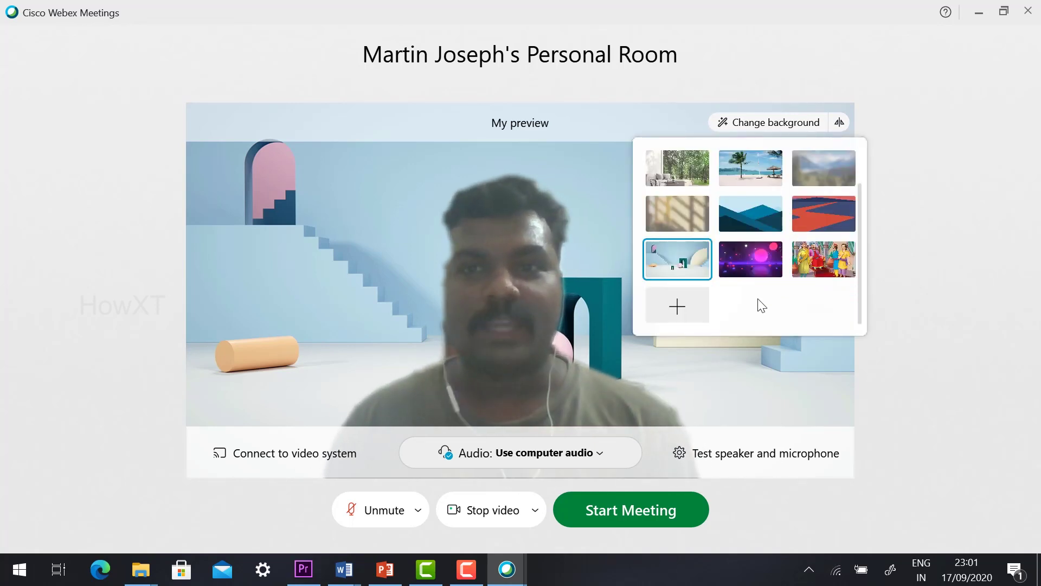
Step: Upload the green-wall sofa room image from Downloads as a custom background
left_click(676, 304)
left_click_drag(857, 141, 662, 96)
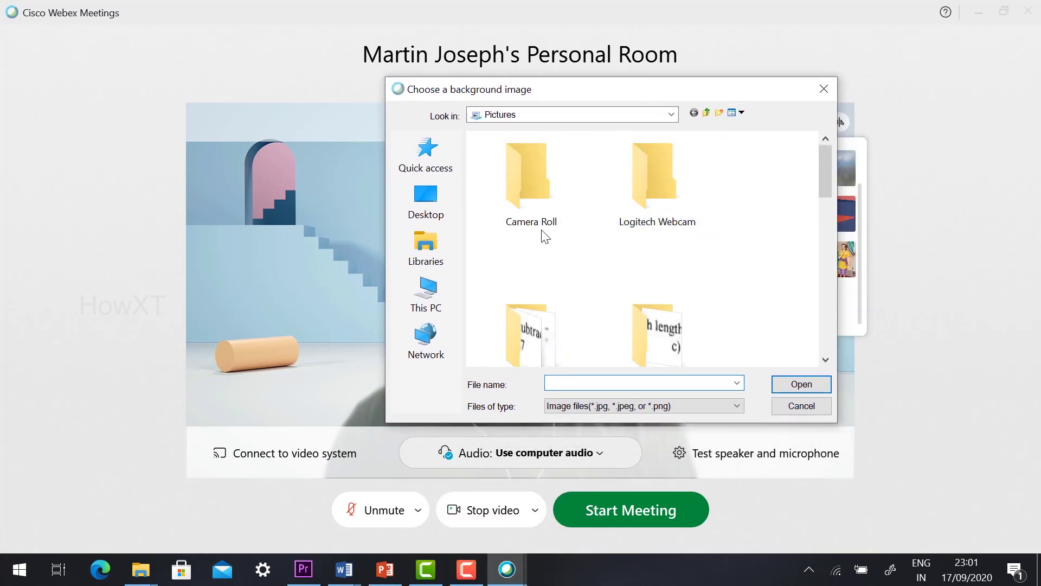
left_click(429, 195)
scroll(569, 320, "down", 2)
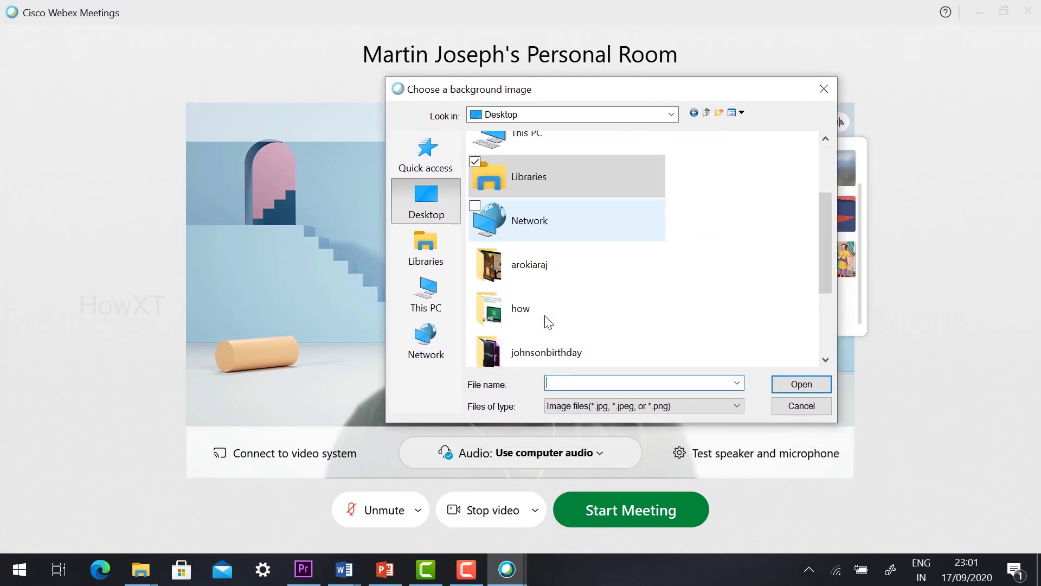
scroll(628, 295, "down", 2)
scroll(623, 290, "up", 4)
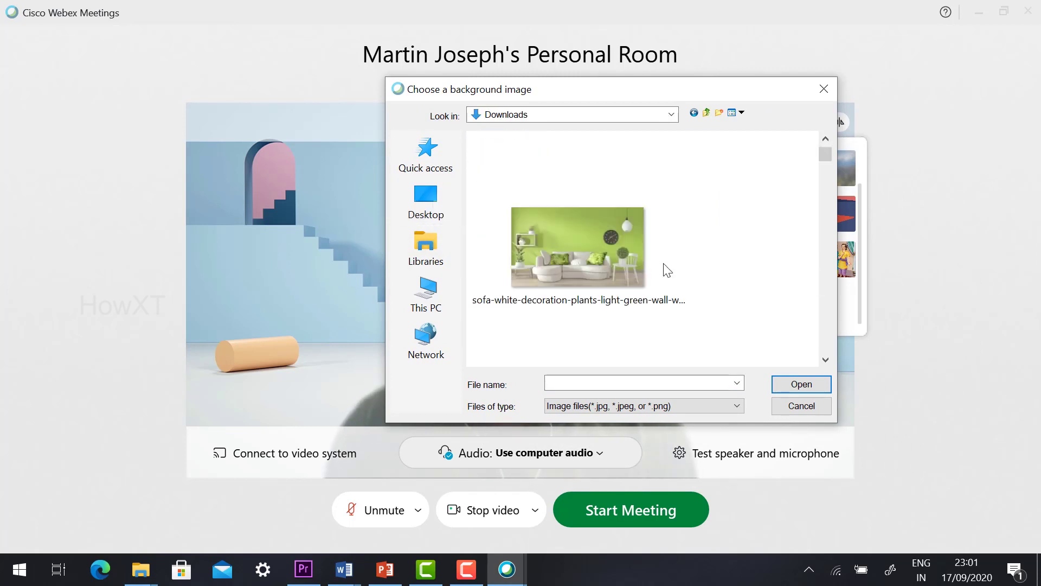
left_click(601, 256)
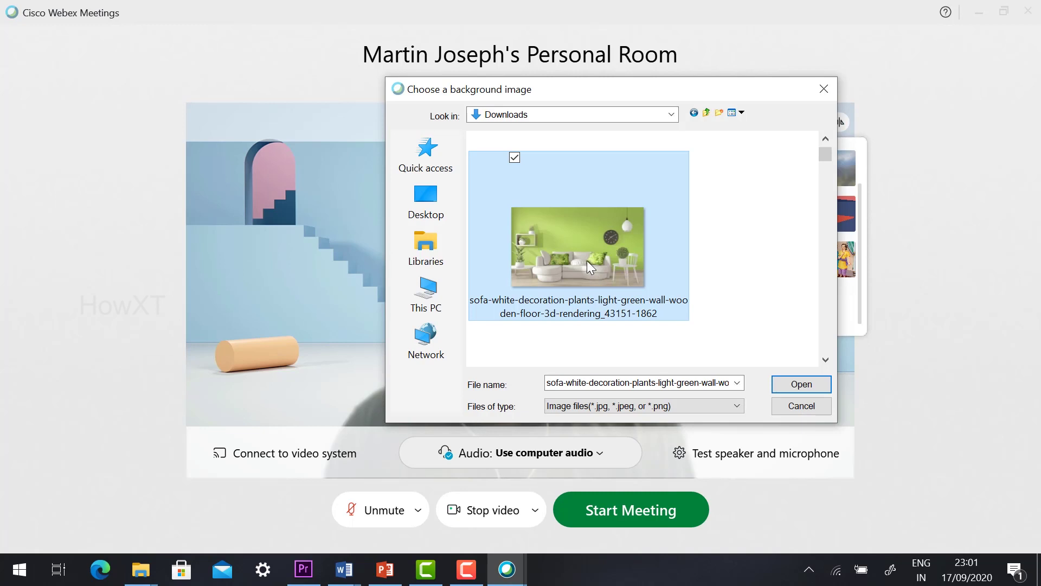
left_click(798, 386)
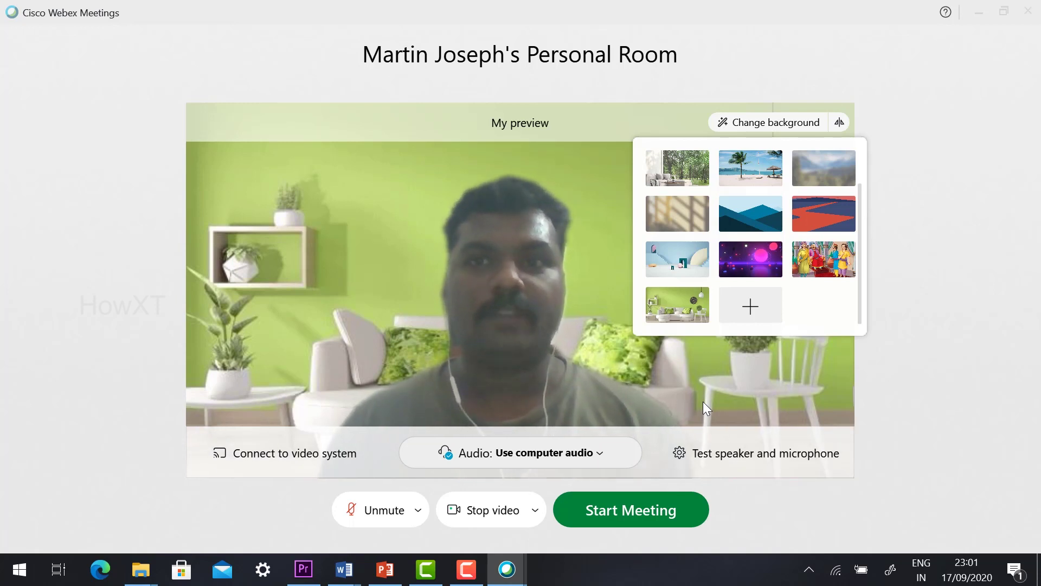
Step: Close the background picker and start the meeting with the sofa-room background
left_click(950, 216)
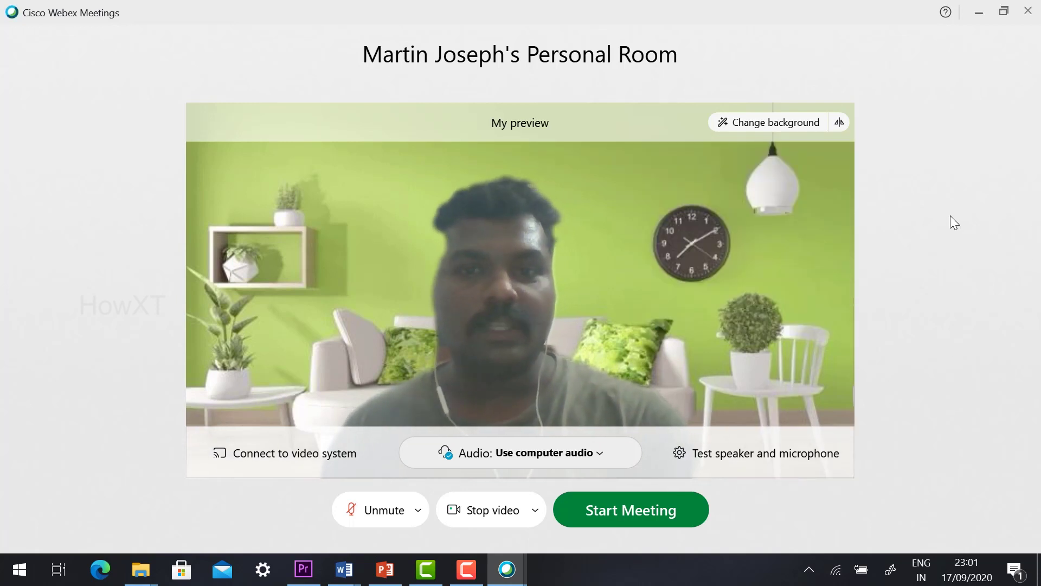
left_click(671, 495)
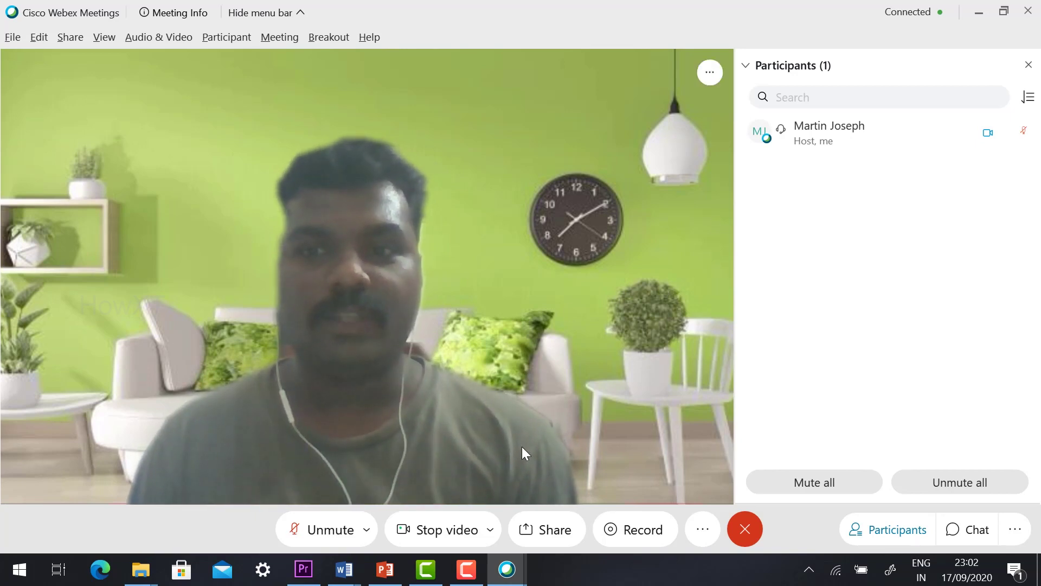
Step: Switch the in-meeting virtual background to the office image, then close camera settings
left_click(493, 524)
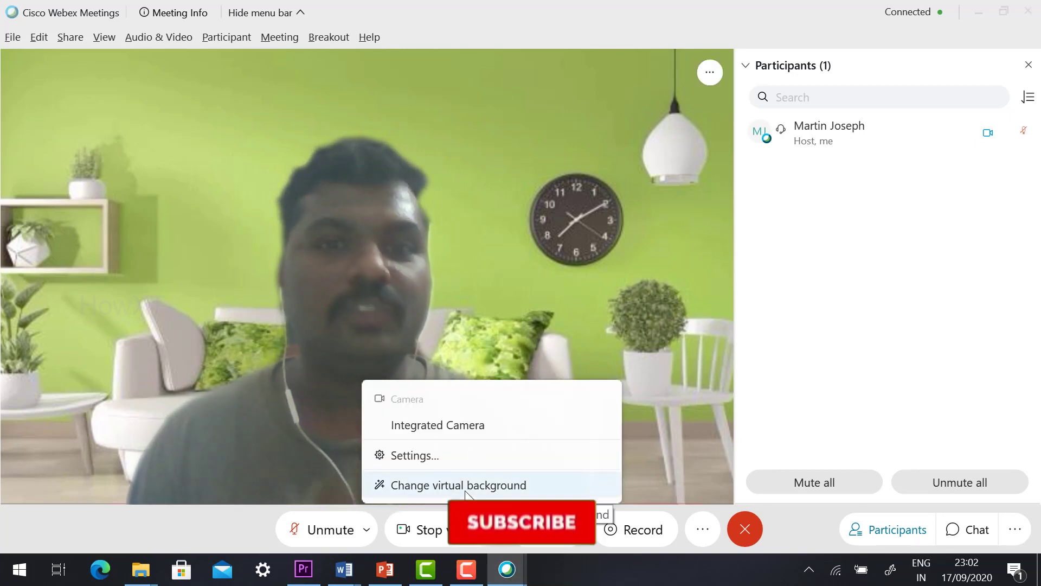
left_click(299, 225)
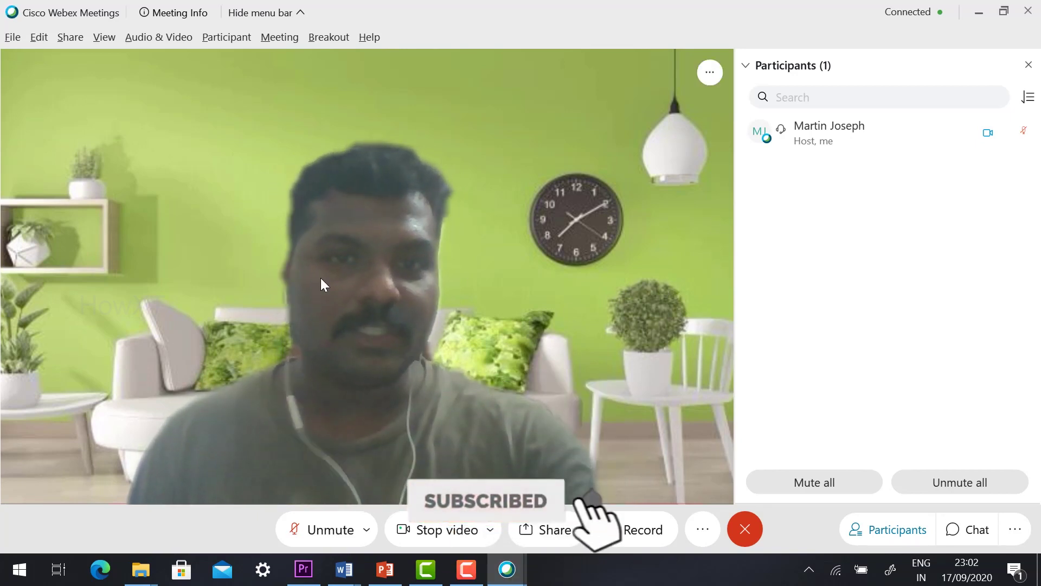
left_click(488, 530)
left_click(421, 486)
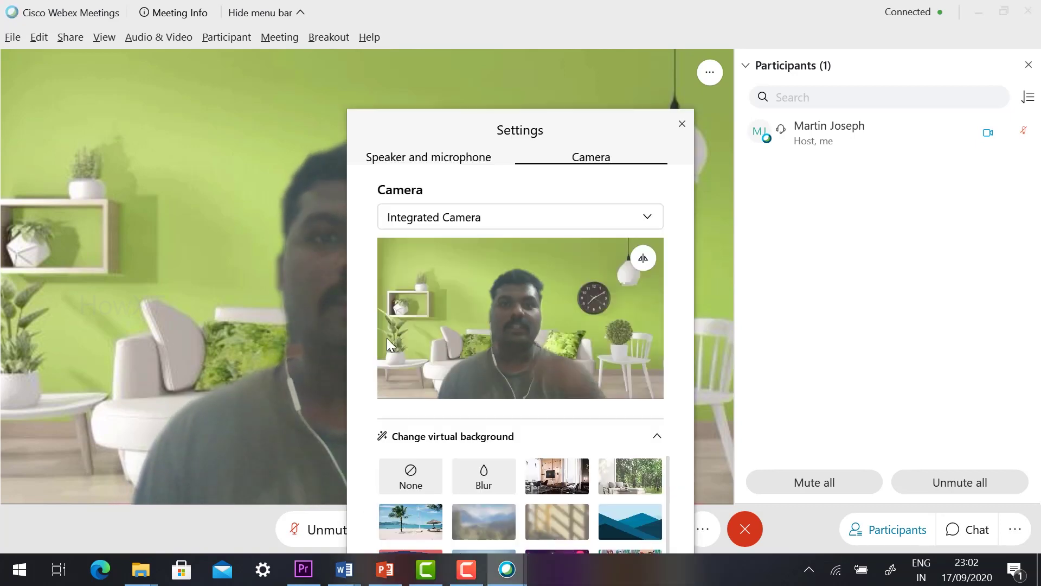
left_click(561, 476)
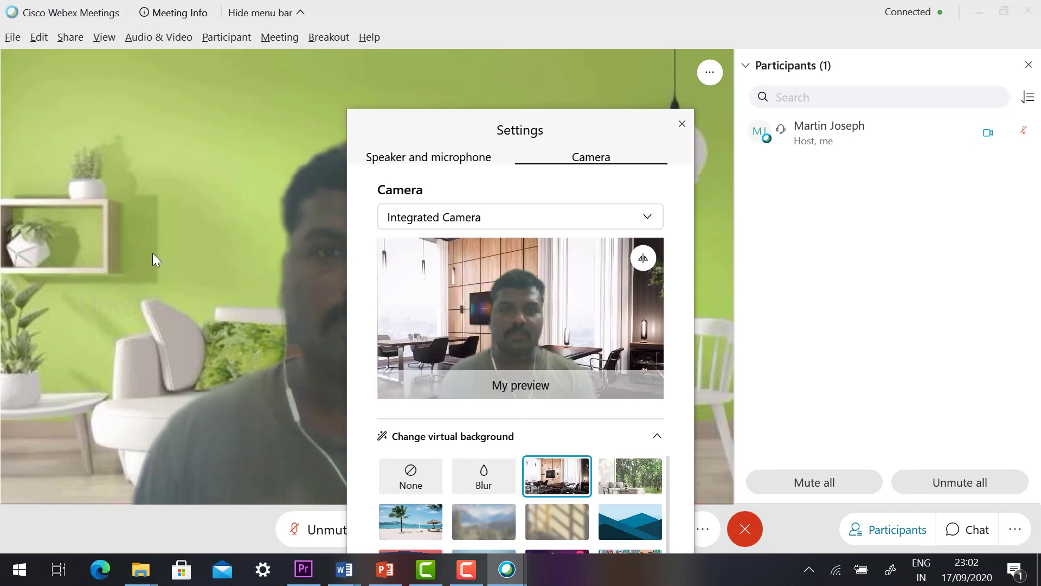
left_click(682, 126)
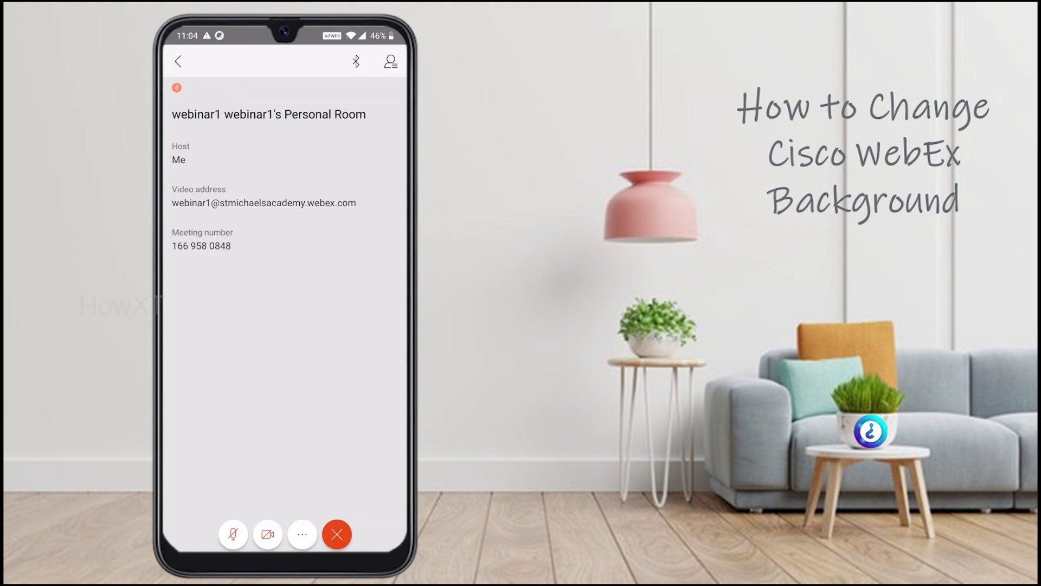
Step: Unmute and re-mute the microphone, then open the video preview on Android
left_click(232, 534)
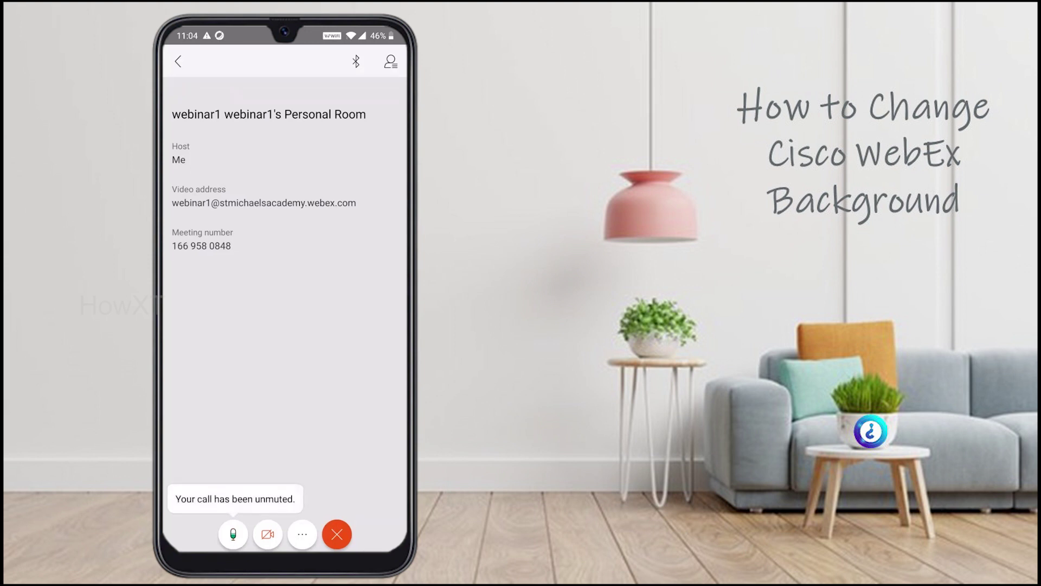
left_click(233, 534)
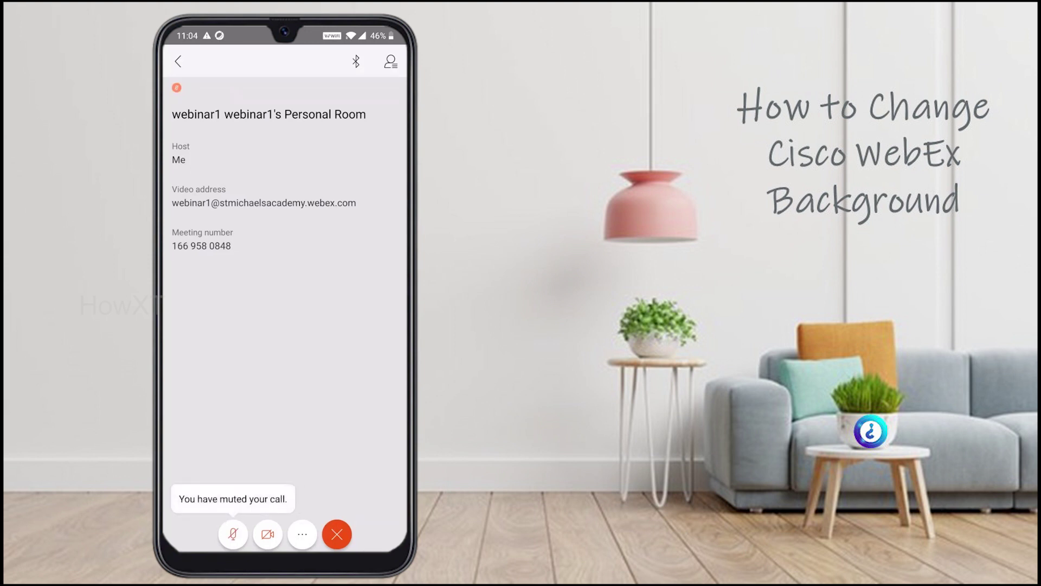
left_click(267, 534)
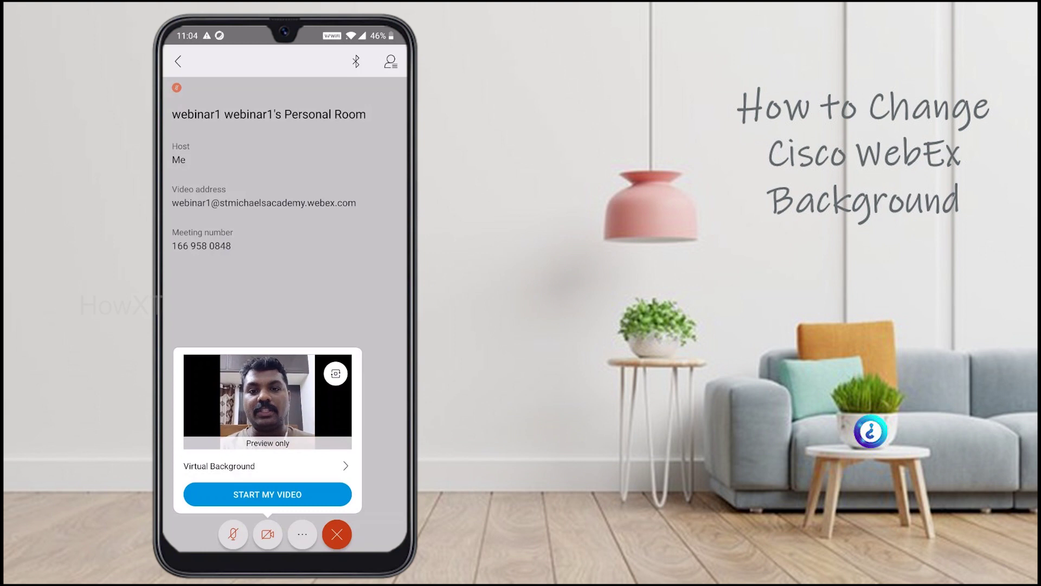
Step: Try Blur, beach, blue room and None, then choose the wood-panelled office background
left_click(219, 466)
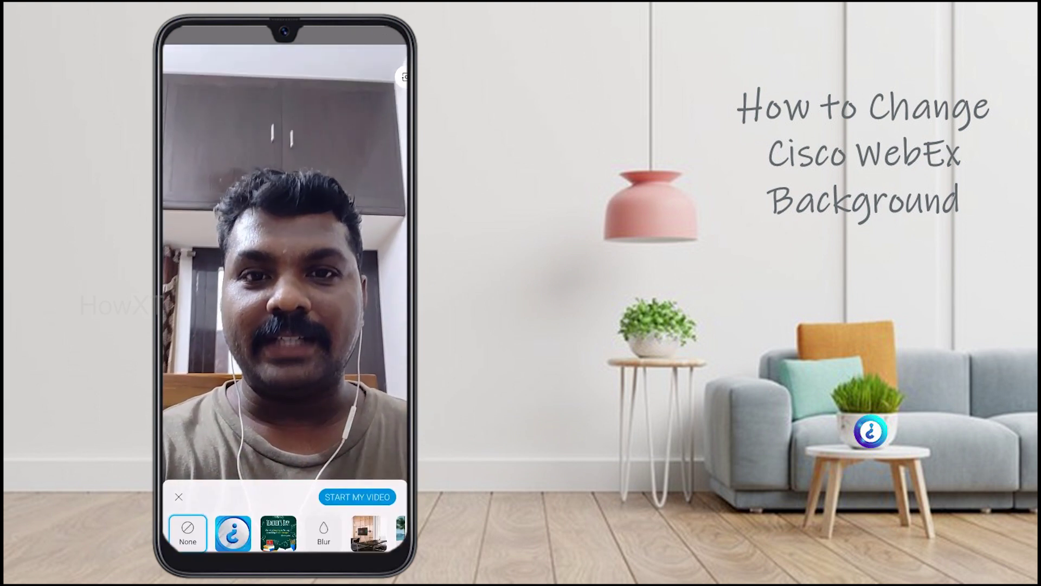
left_click(323, 532)
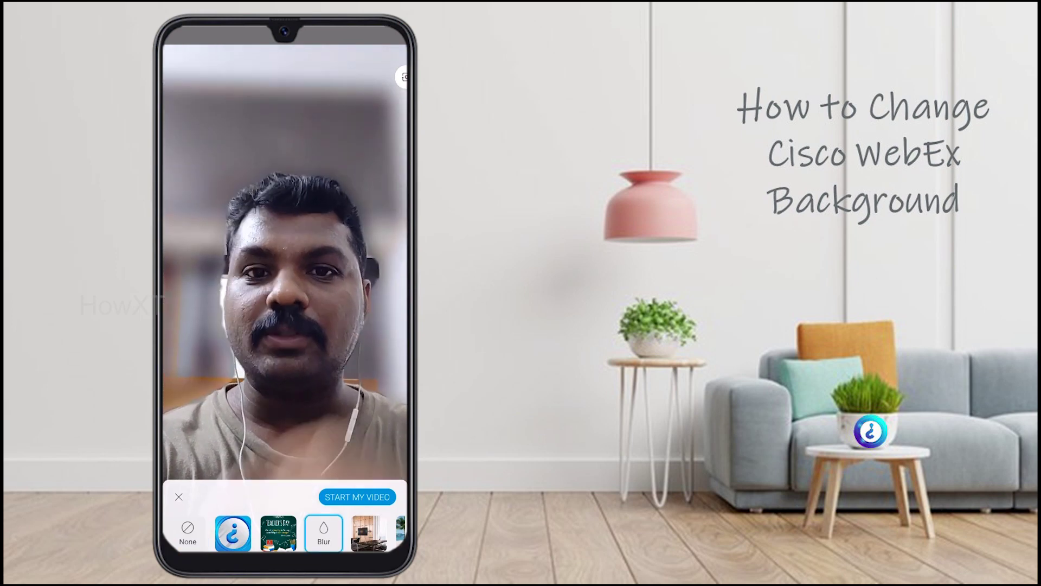
left_click(356, 533)
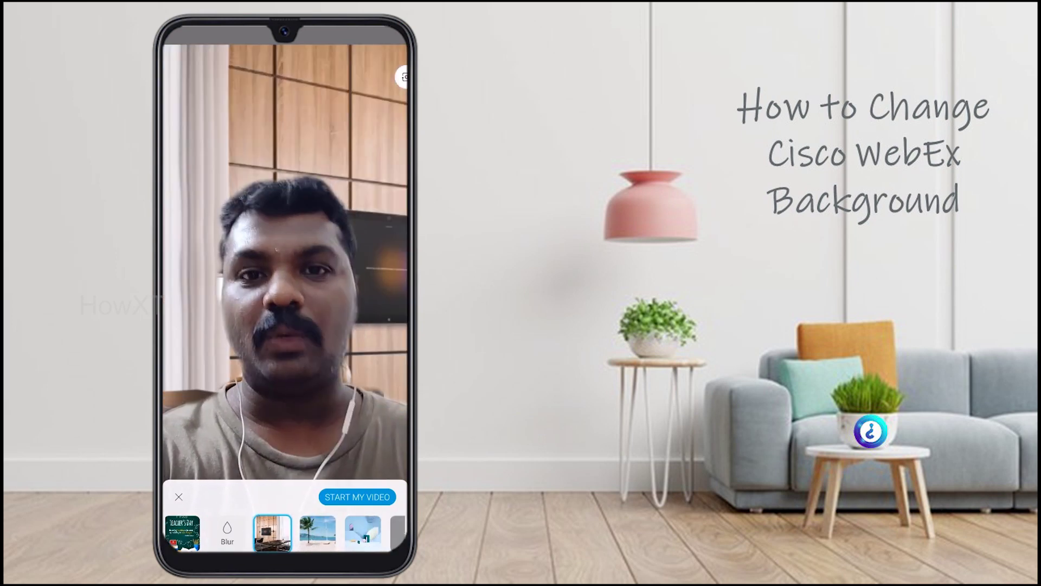
left_click(318, 533)
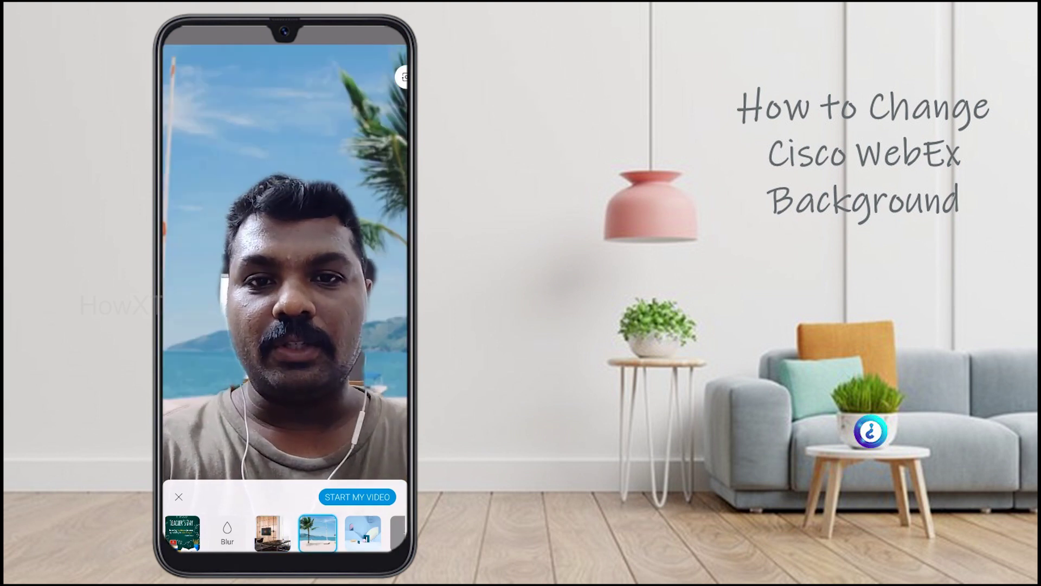
left_click(363, 533)
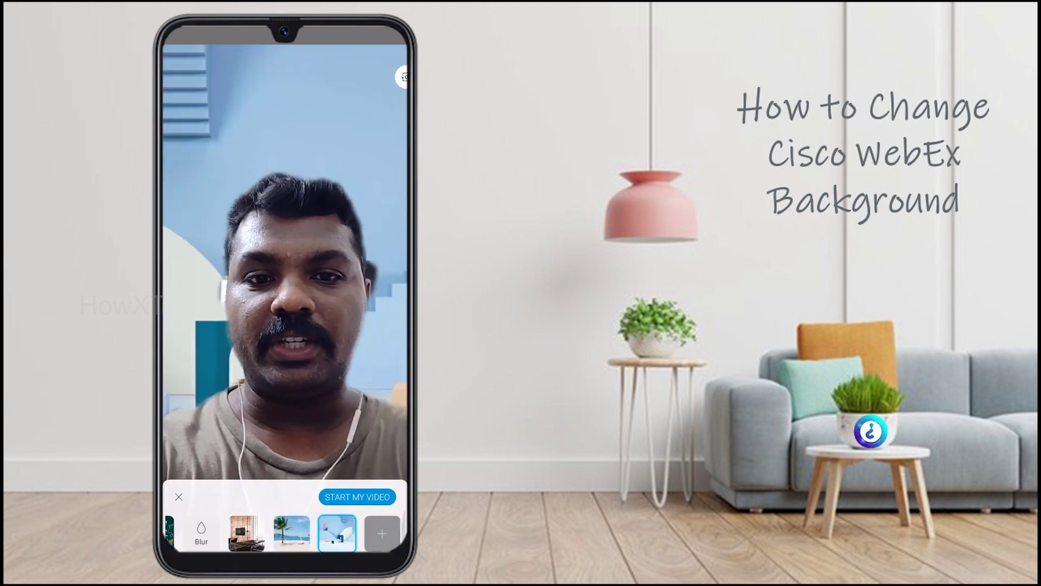
scroll(285, 533, "left", 5)
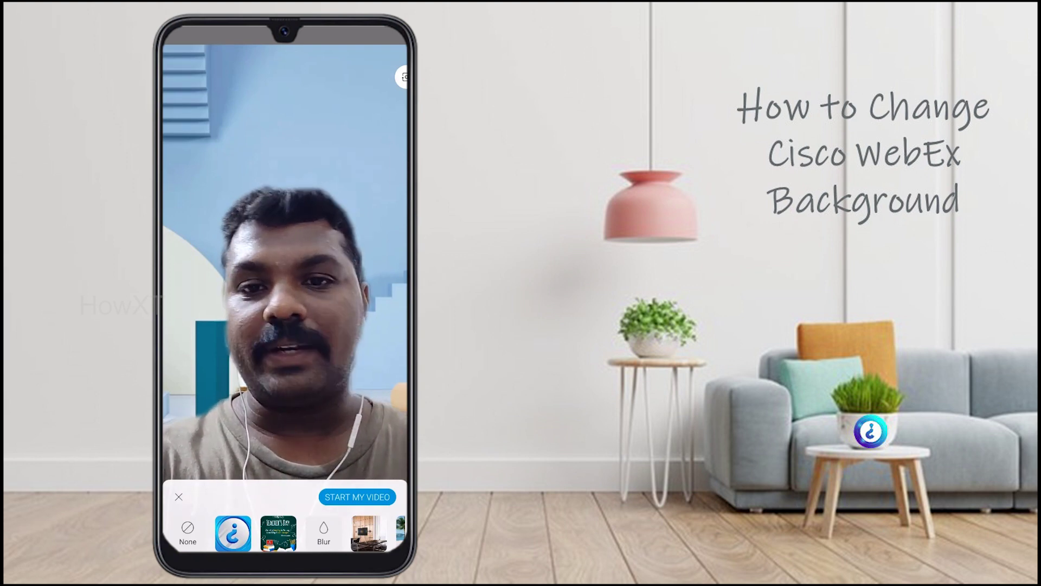
left_click(188, 533)
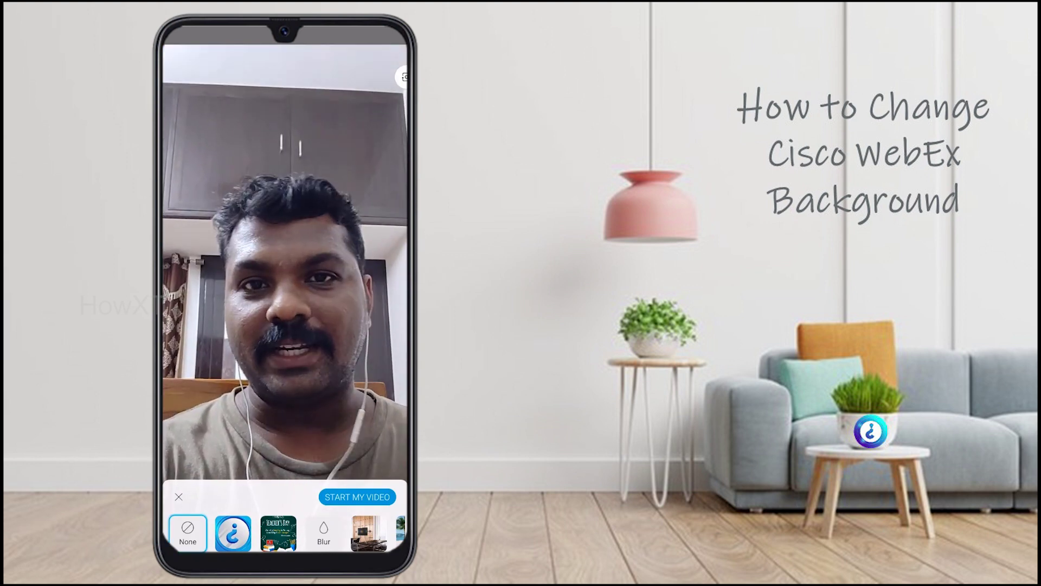
scroll(285, 533, "right", 5)
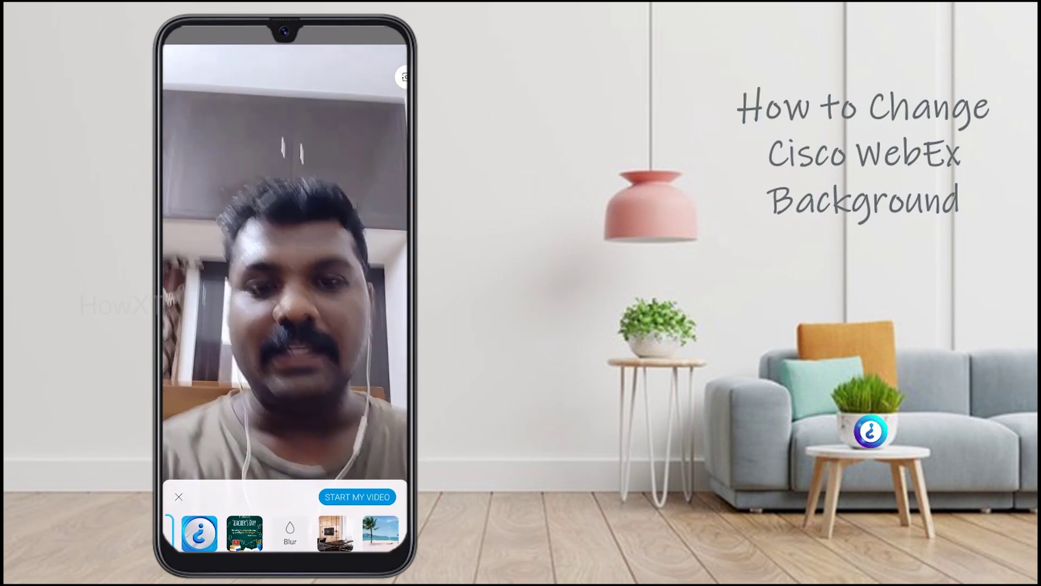
left_click(337, 533)
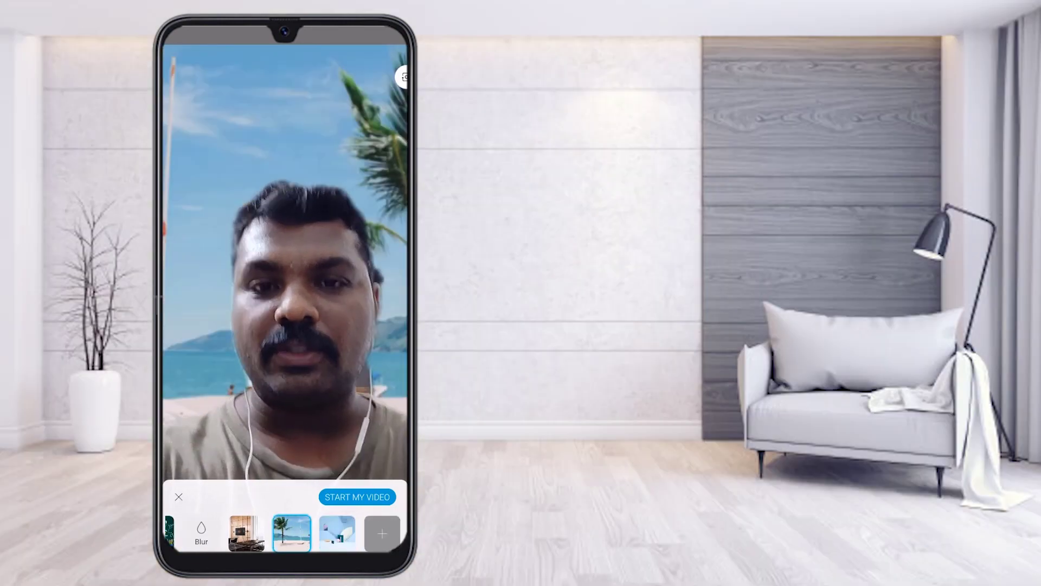
left_click(246, 533)
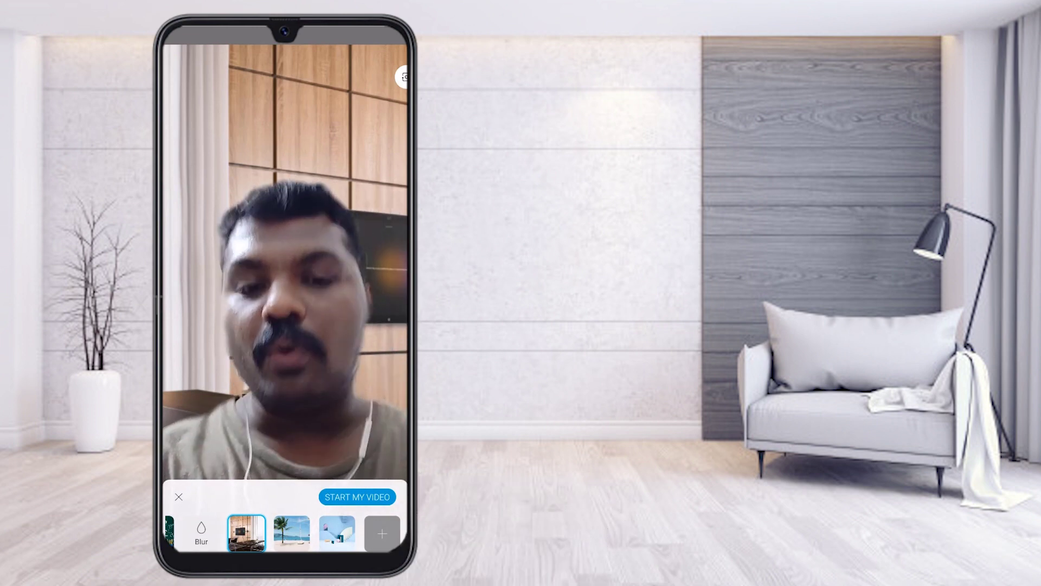
Step: Set the second blue logo picture from the WallPaper album as background and start video
left_click(383, 533)
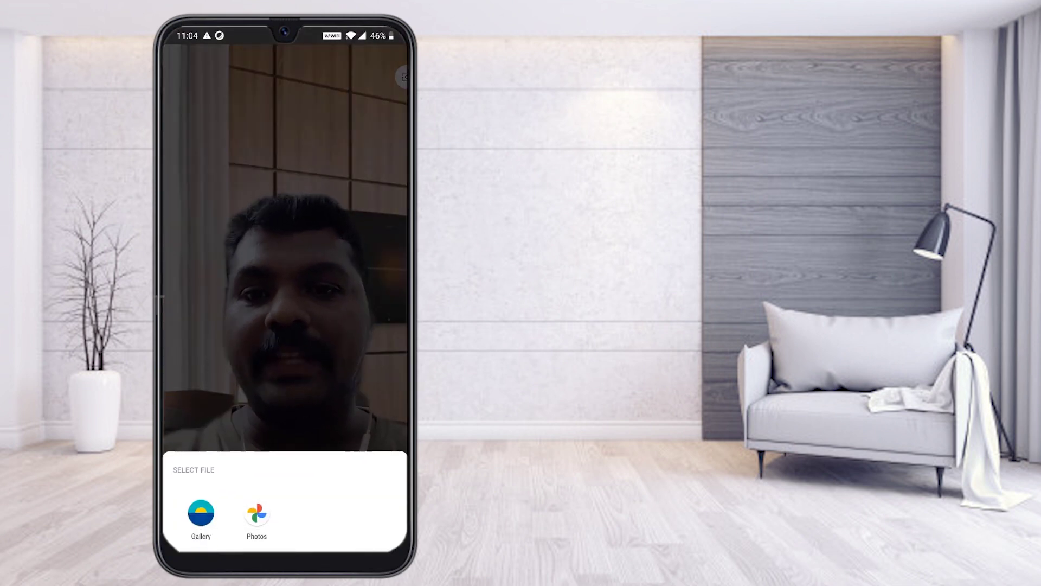
left_click(200, 515)
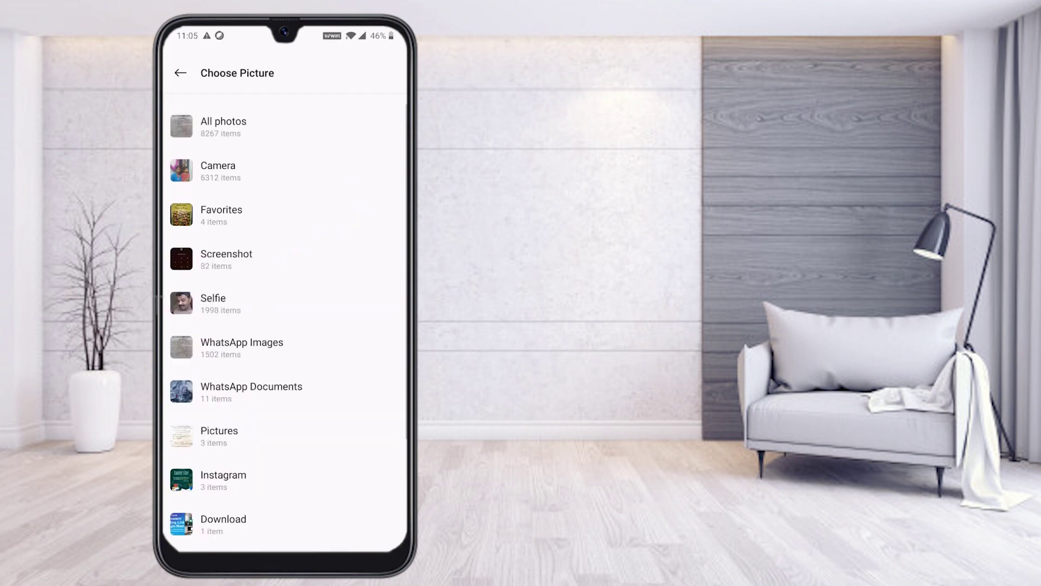
scroll(287, 325, "down", 5)
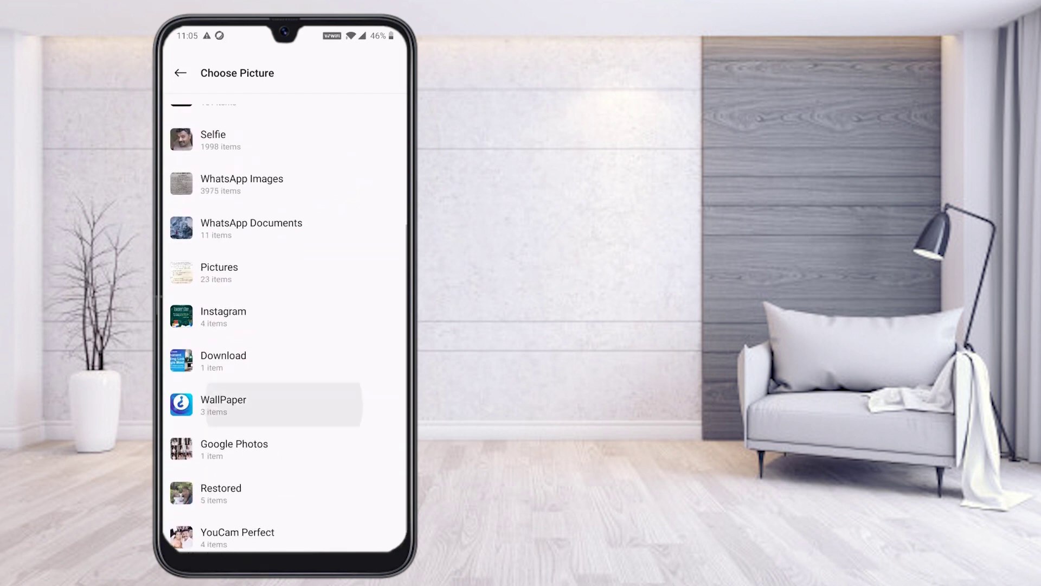
left_click(282, 404)
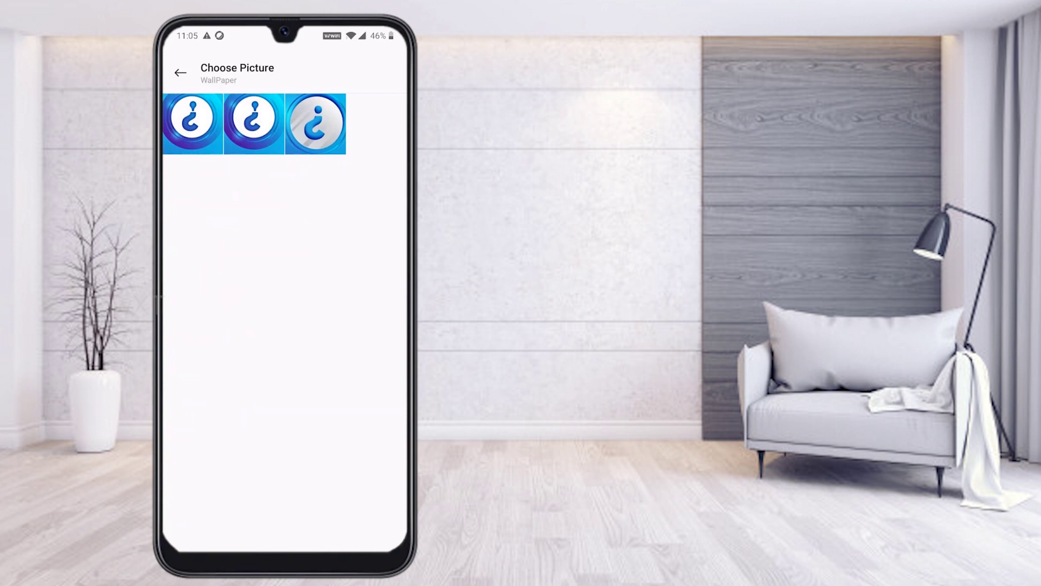
left_click(254, 124)
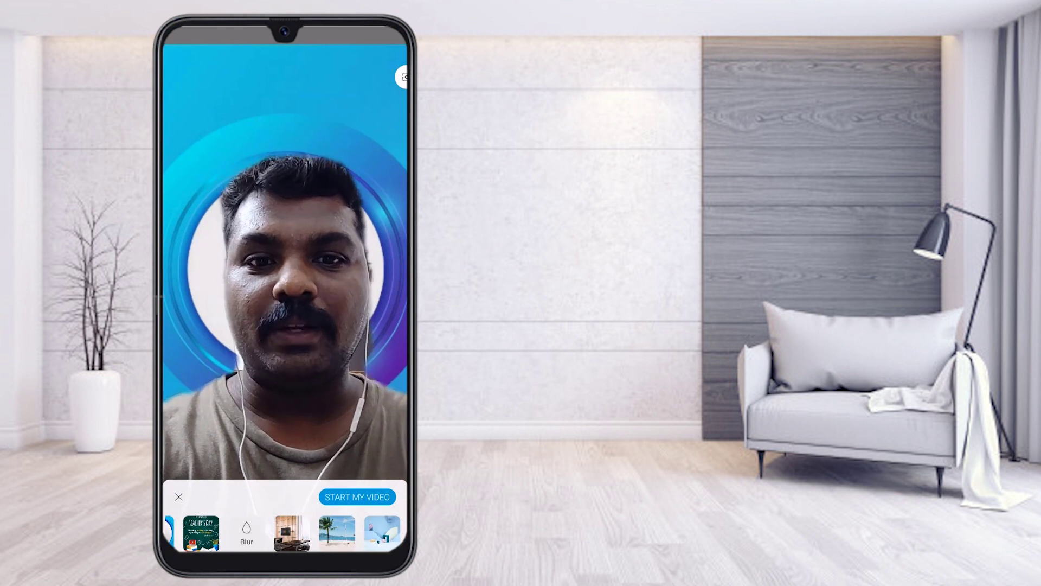
left_click(356, 497)
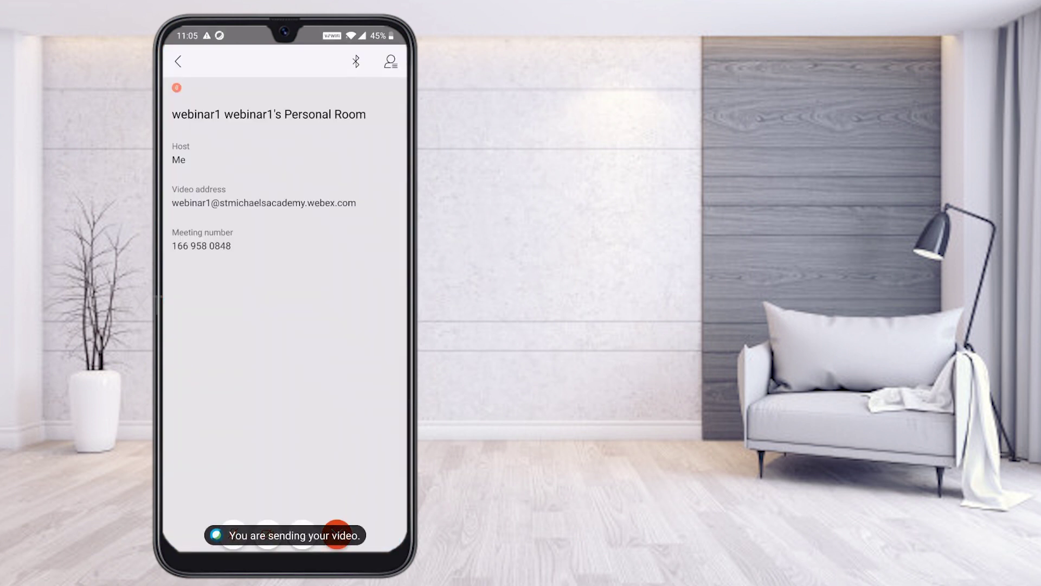